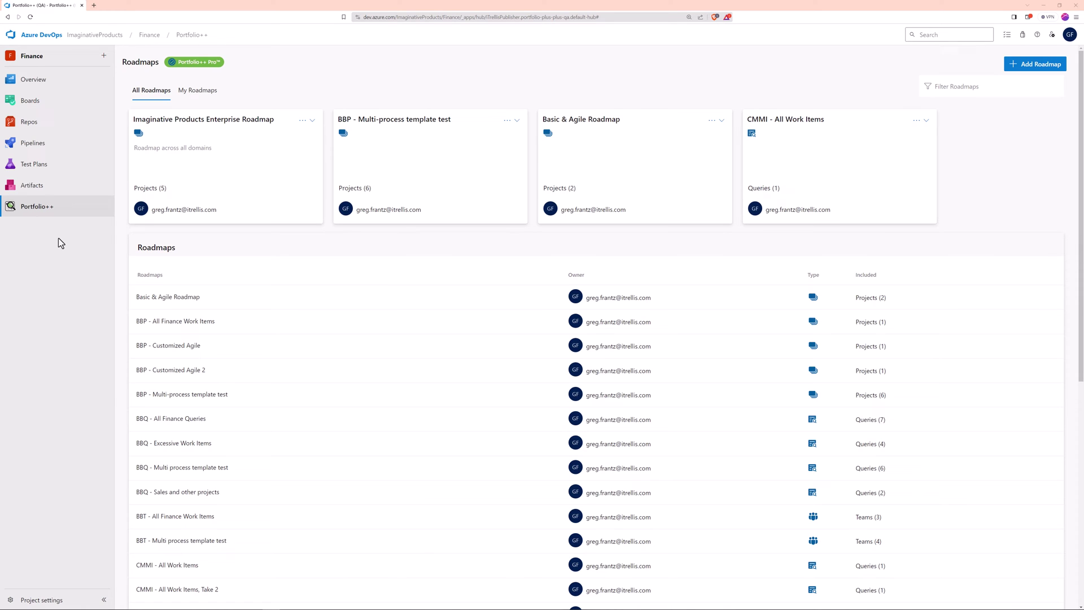
# Open the Imaginative Products Enterprise Roadmap card from the Roadmaps list.
pyautogui.click(214, 154)
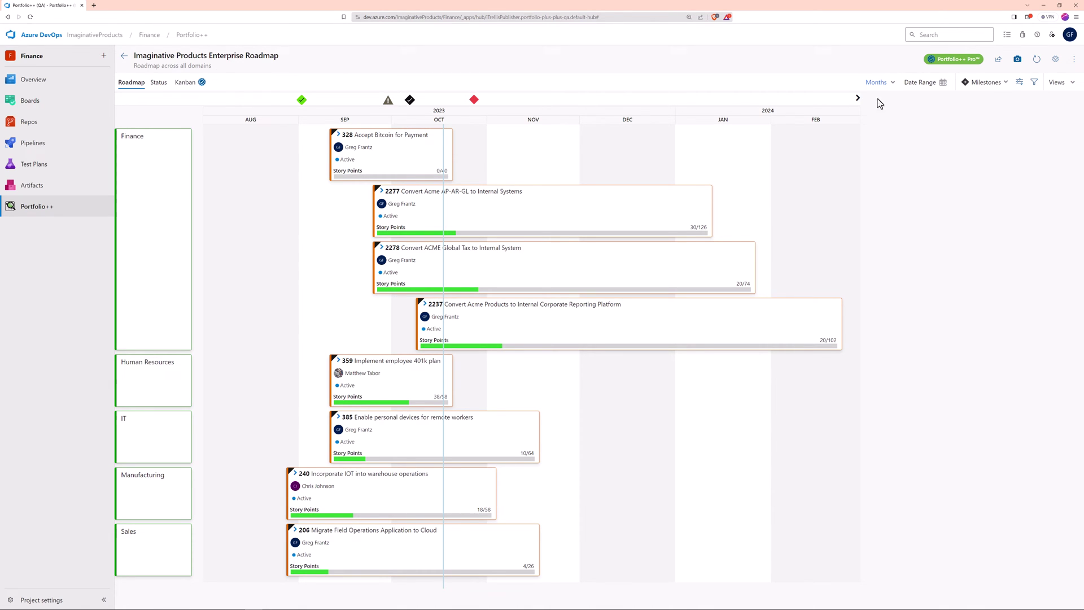
# Start a new milestone 'IOT hardware procured' dated 2023-09-18 in purple #4c0cf3.
pyautogui.click(1007, 85)
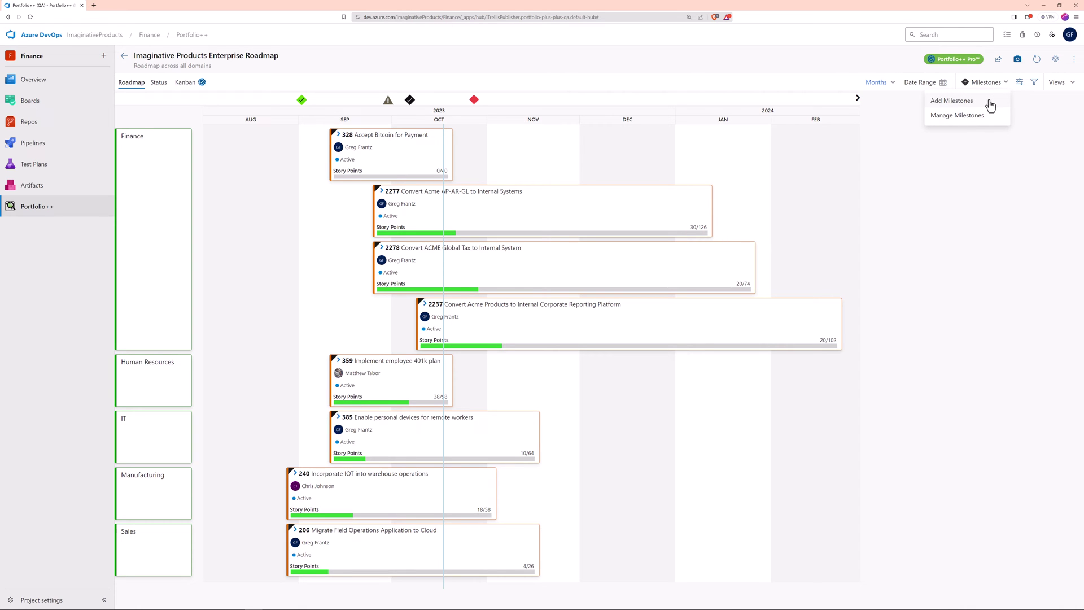
pyautogui.click(989, 101)
pyautogui.click(988, 101)
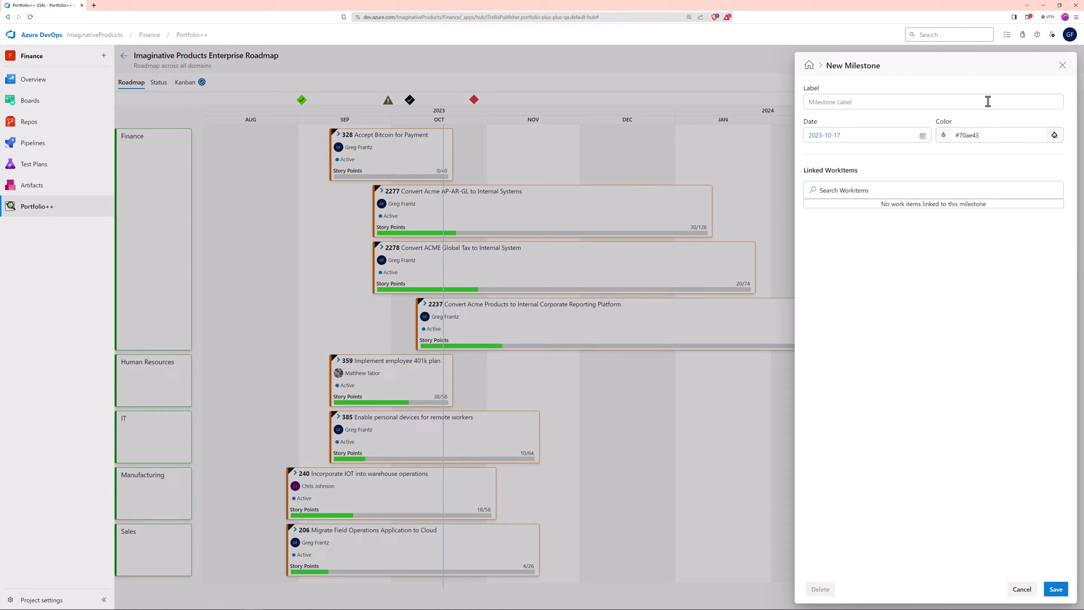
pyautogui.write('IOT hardware procured')
pyautogui.click(924, 138)
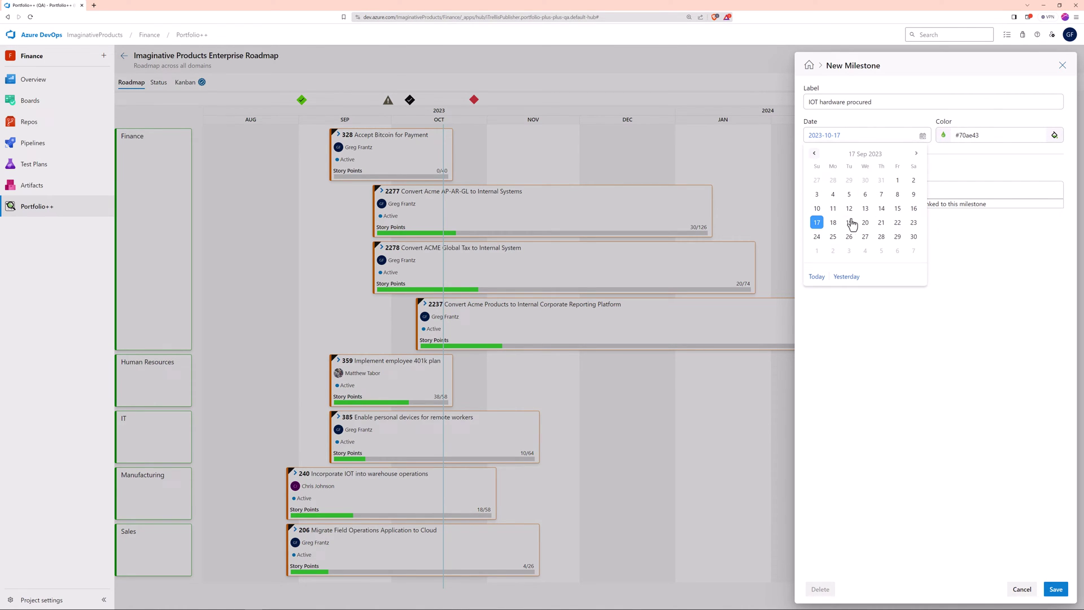
pyautogui.click(852, 223)
pyautogui.click(1054, 135)
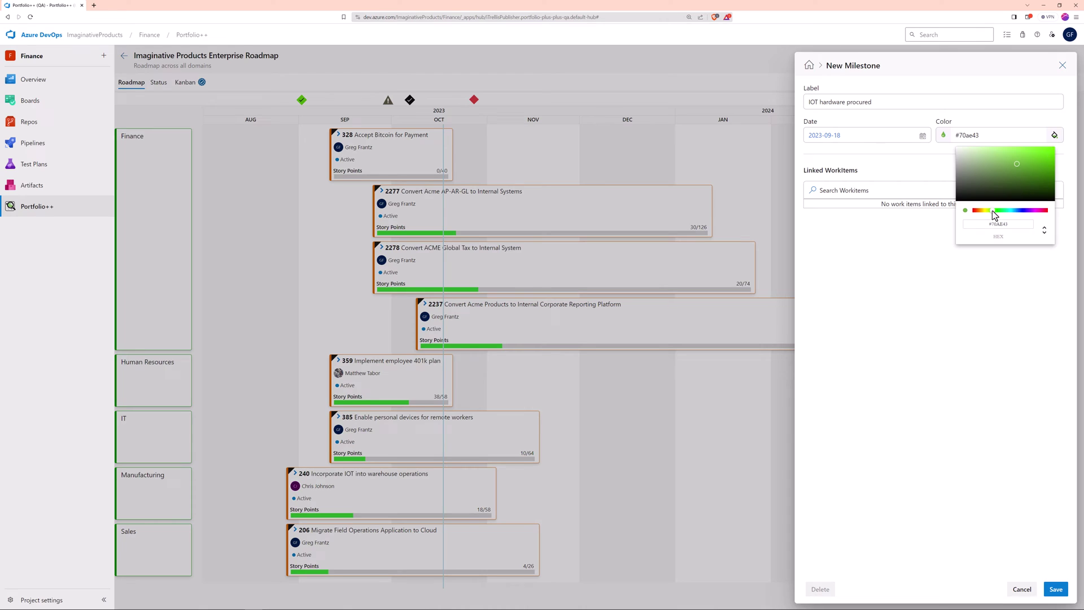
pyautogui.moveTo(995, 212); pyautogui.dragTo(1026, 210)
pyautogui.click(1050, 149)
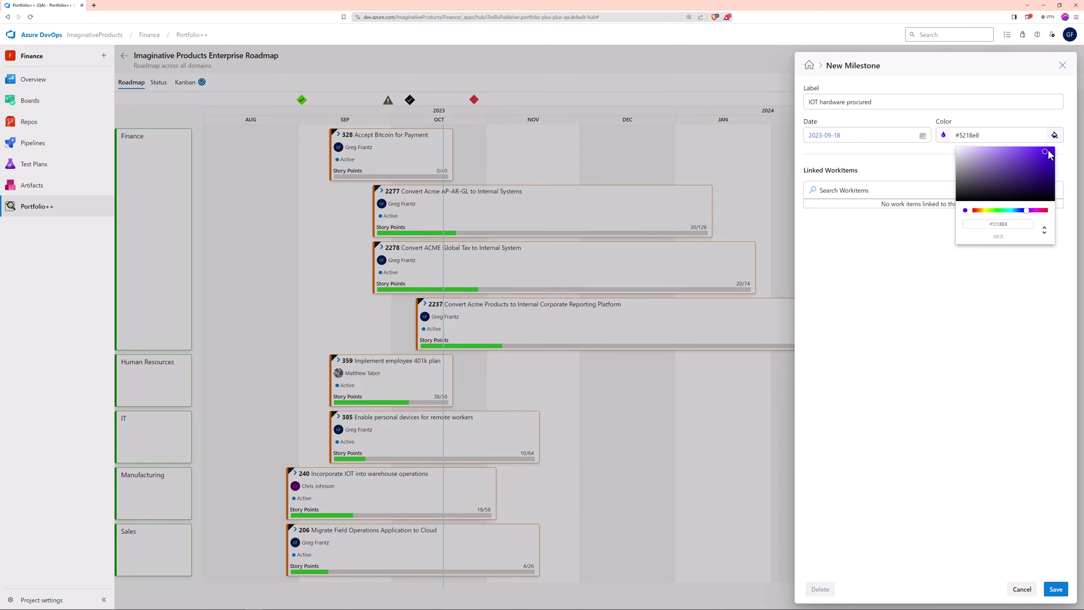
# Link Feature 241 Procure IOT hardware to the milestone and save it.
pyautogui.click(833, 191)
pyautogui.write('241')
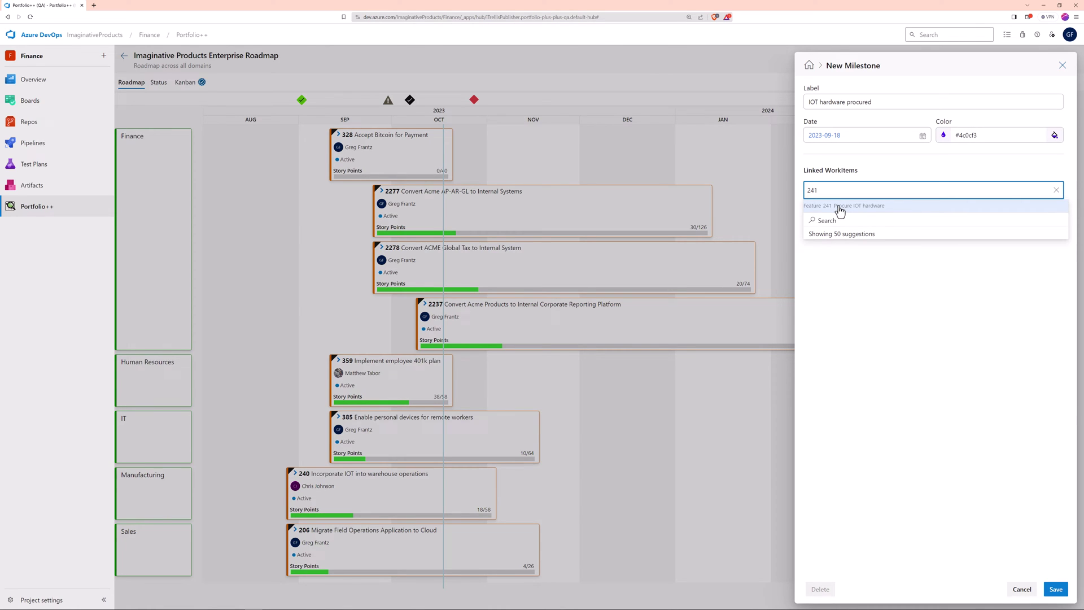
pyautogui.click(839, 207)
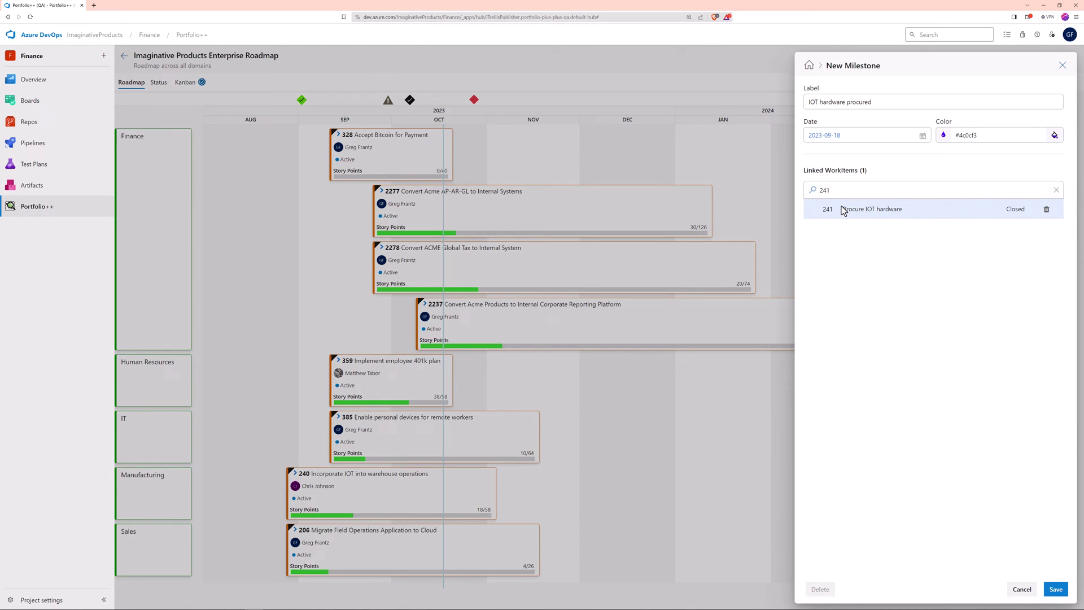
pyautogui.click(1054, 589)
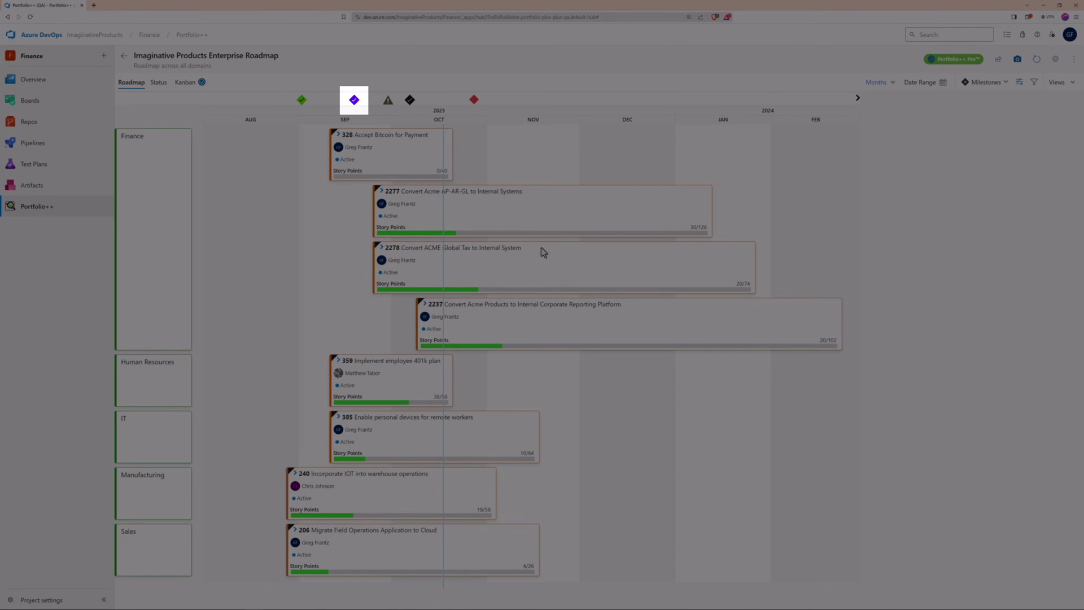
pyautogui.moveTo(356, 104)
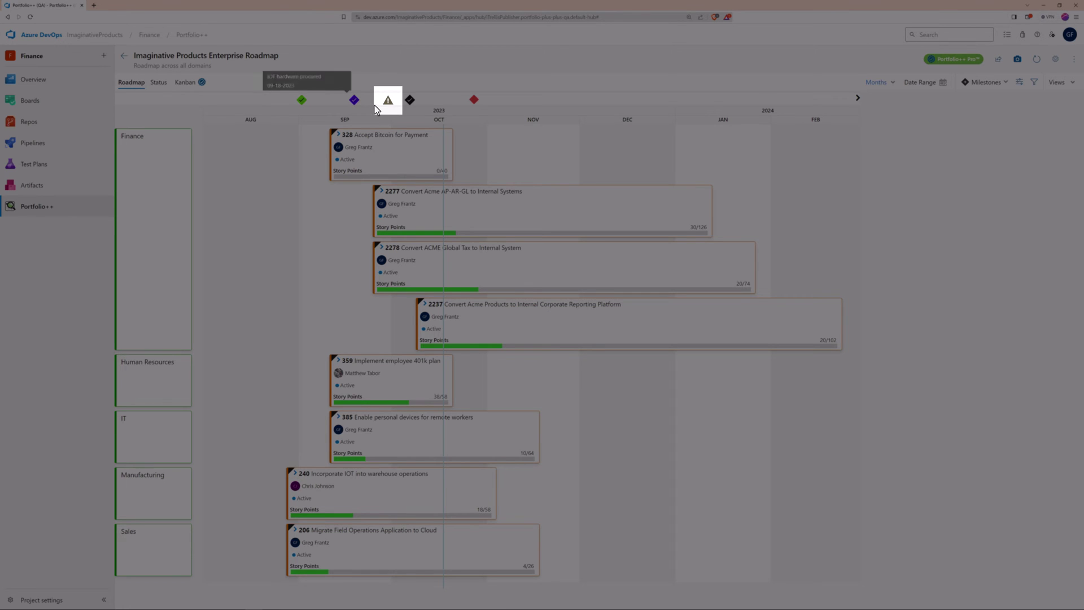
pyautogui.moveTo(389, 109)
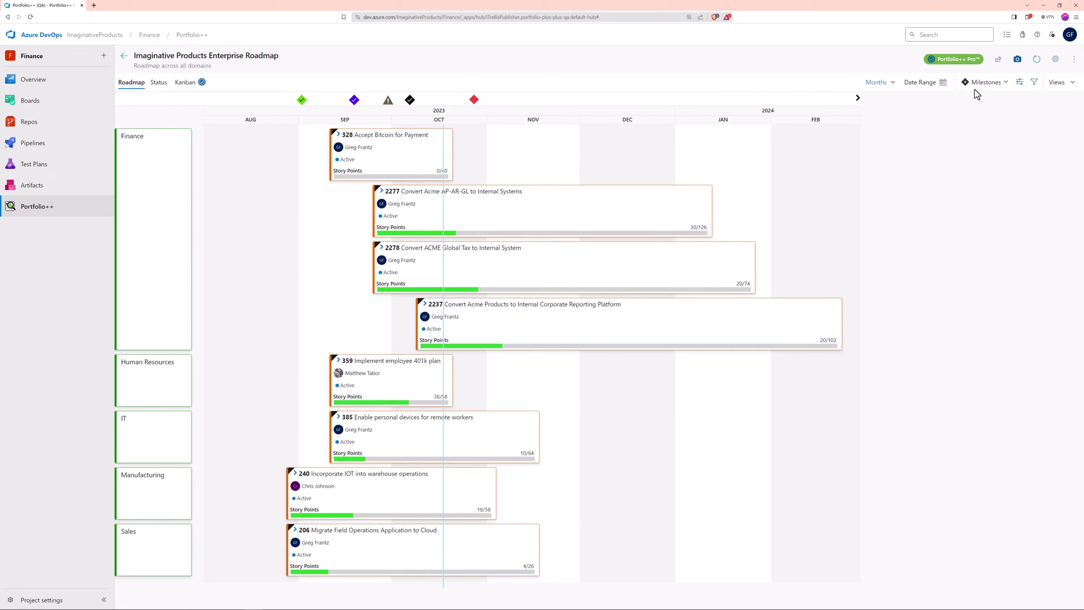
# Add and save a 'Production freeze' milestone dated 2024-03-15 in red-orange #f74705.
pyautogui.click(984, 83)
pyautogui.write('Prod')
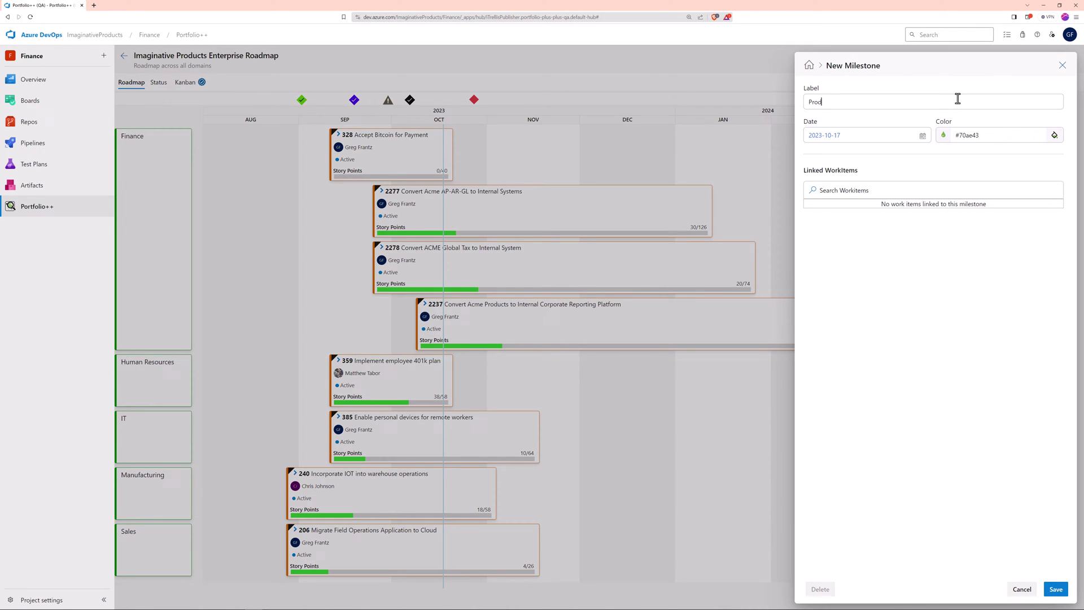
pyautogui.write('uction freeze')
pyautogui.click(923, 136)
pyautogui.click(916, 153)
pyautogui.click(916, 153)
pyautogui.click(916, 153)
pyautogui.click(916, 153)
pyautogui.click(916, 153)
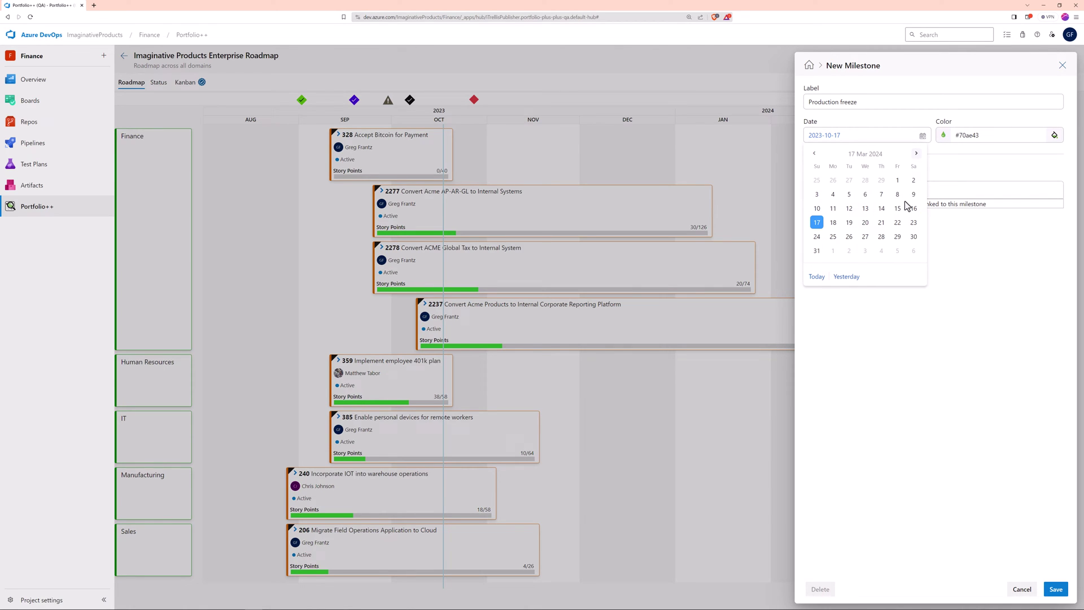
pyautogui.click(897, 209)
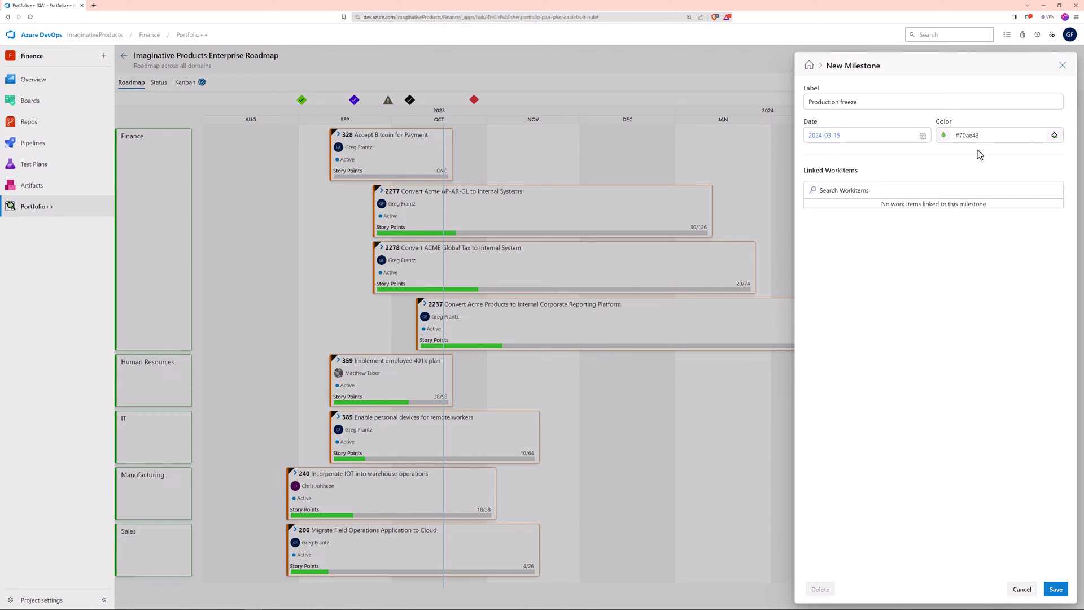
pyautogui.click(1054, 135)
pyautogui.moveTo(993, 210); pyautogui.dragTo(976, 210)
pyautogui.click(1053, 149)
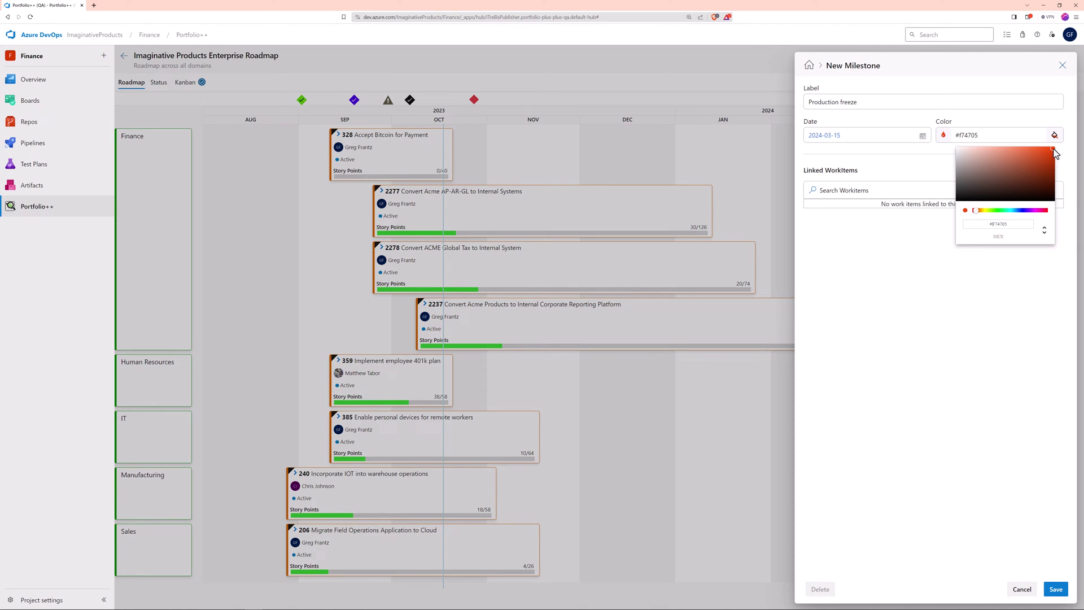
pyautogui.click(1030, 350)
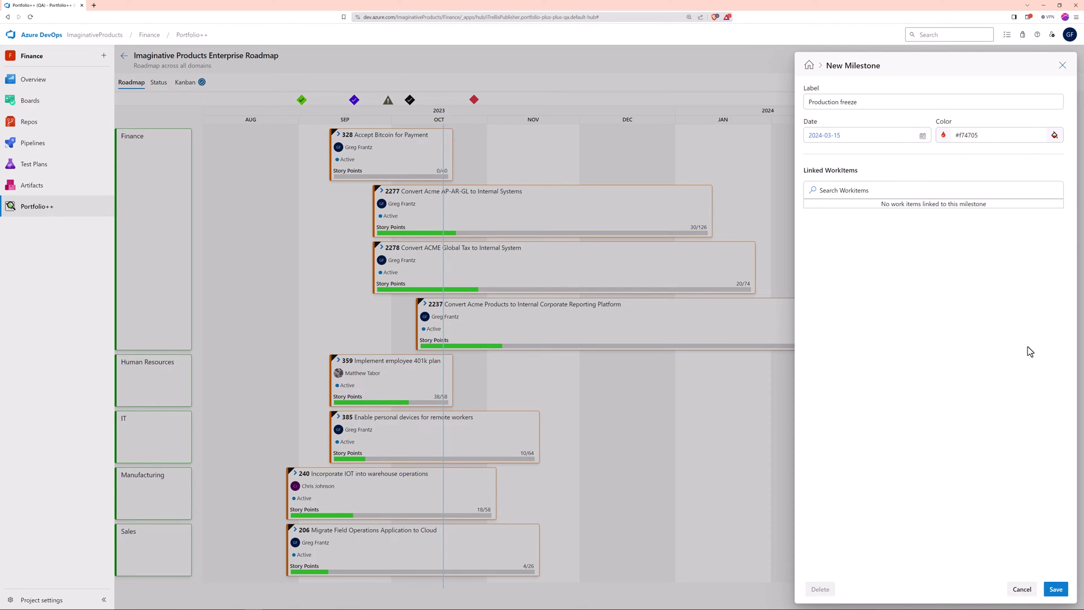
pyautogui.click(1057, 589)
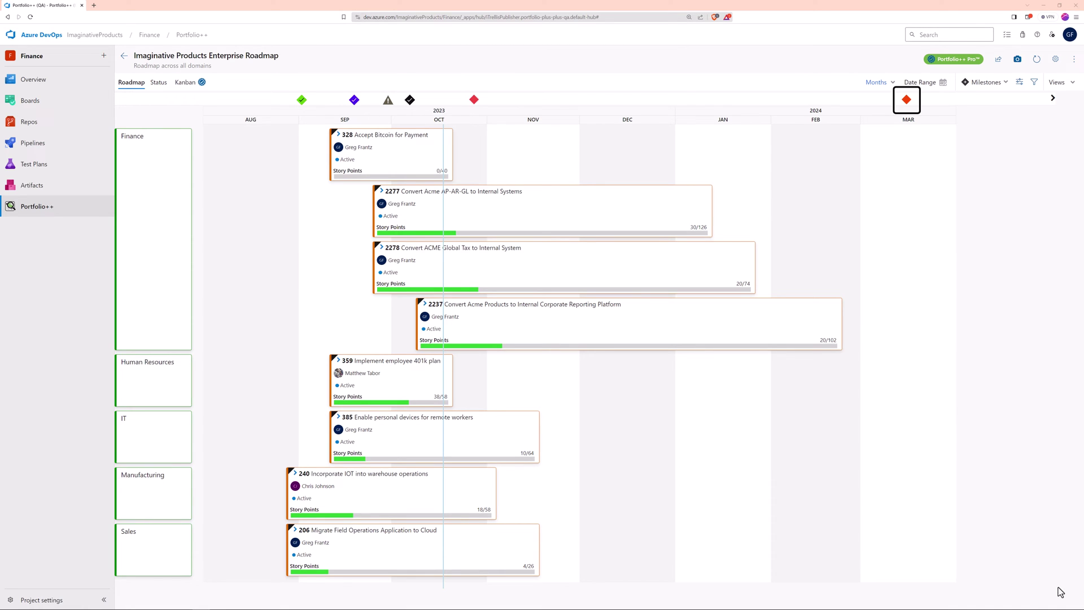
# Inspect the milestone markers in the roadmap's top tray.
pyautogui.moveTo(907, 105)
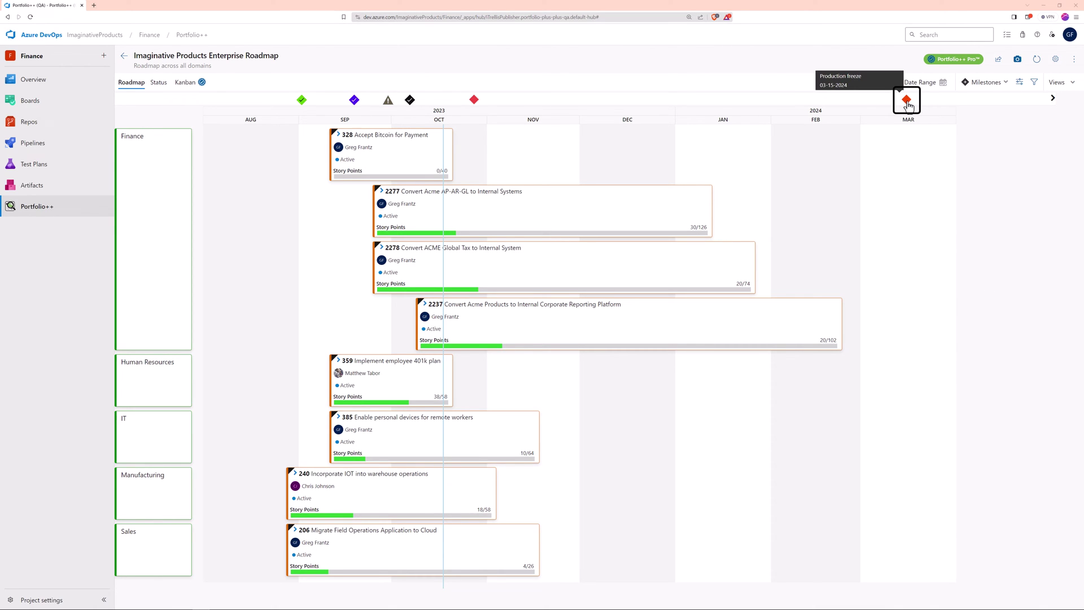
pyautogui.moveTo(304, 106)
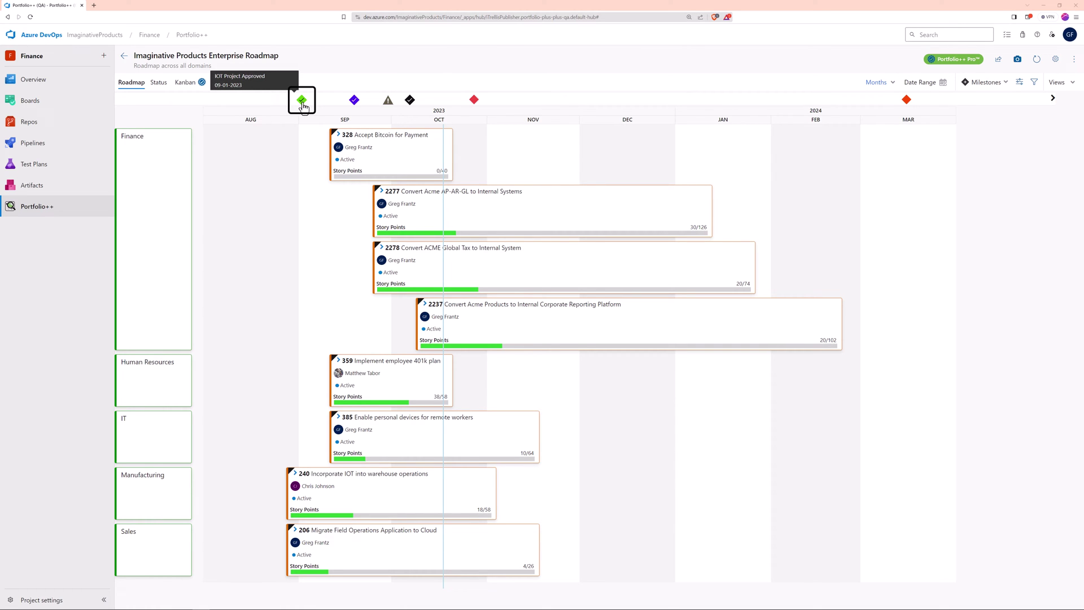
# Save 'Current state of storage usage documented' on 2023-09-18, near-black, linked to user story 208.
pyautogui.click(986, 82)
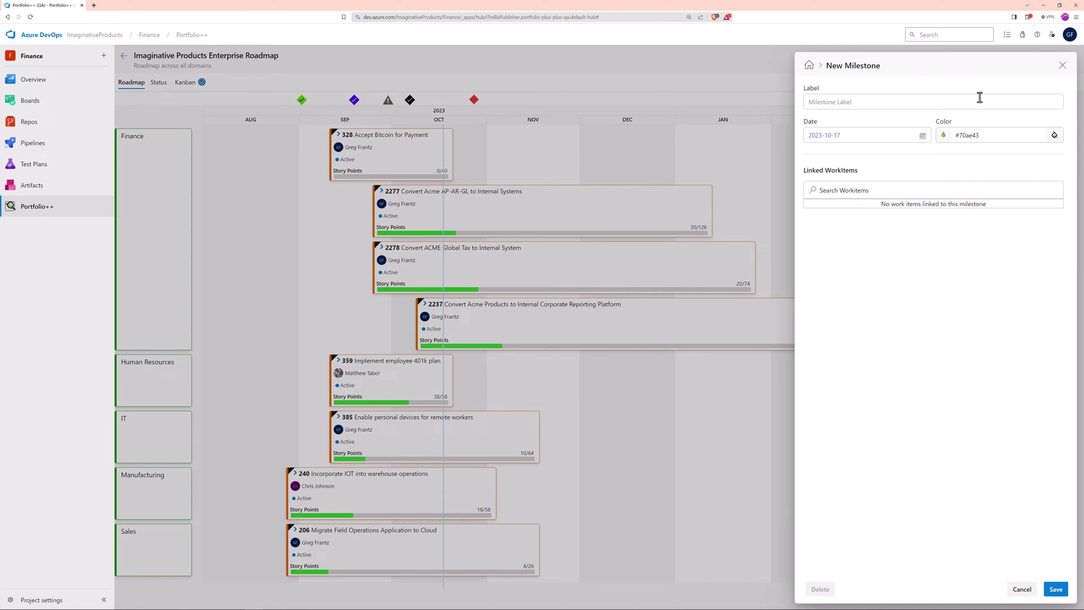
pyautogui.write('Current state of storage usage documented')
pyautogui.click(922, 136)
pyautogui.click(833, 222)
pyautogui.click(1055, 135)
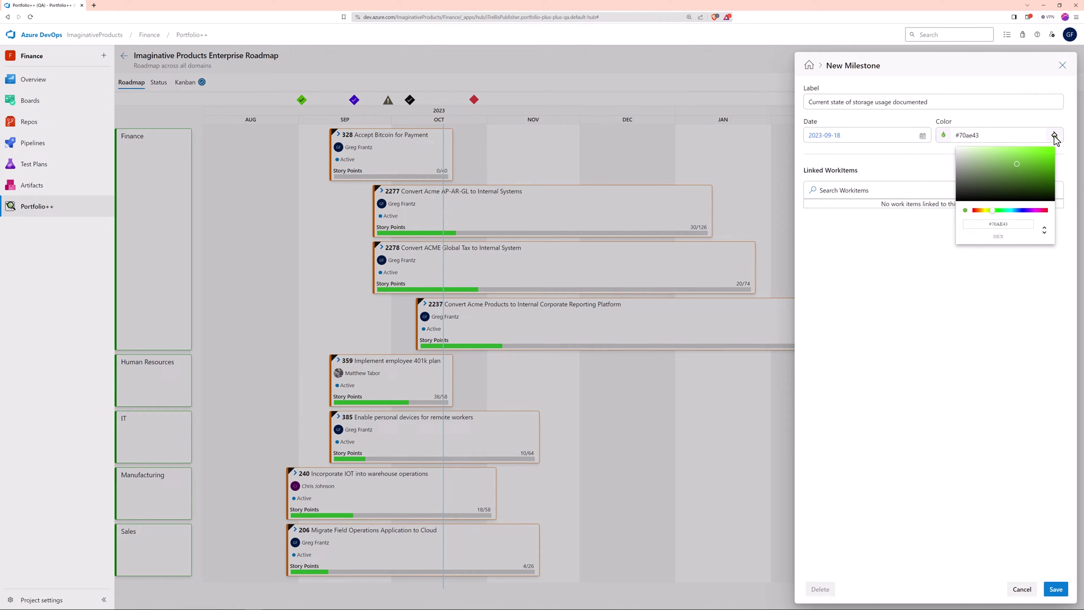
pyautogui.moveTo(1014, 168)
pyautogui.mouseDown()
pyautogui.moveTo(963, 201)
pyautogui.moveTo(912, 201)
pyautogui.mouseUp()
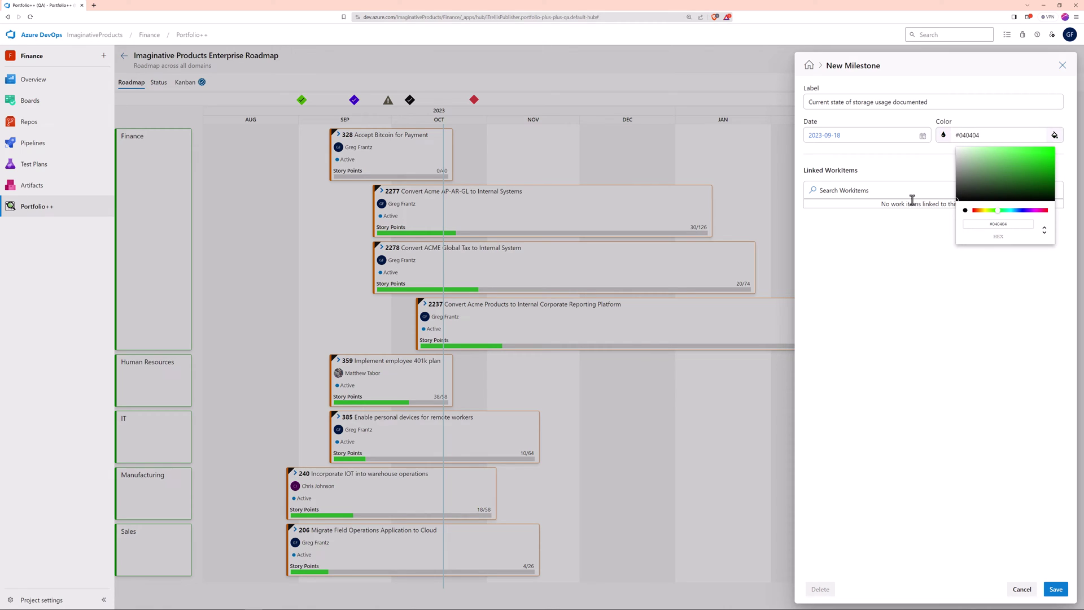
pyautogui.click(867, 190)
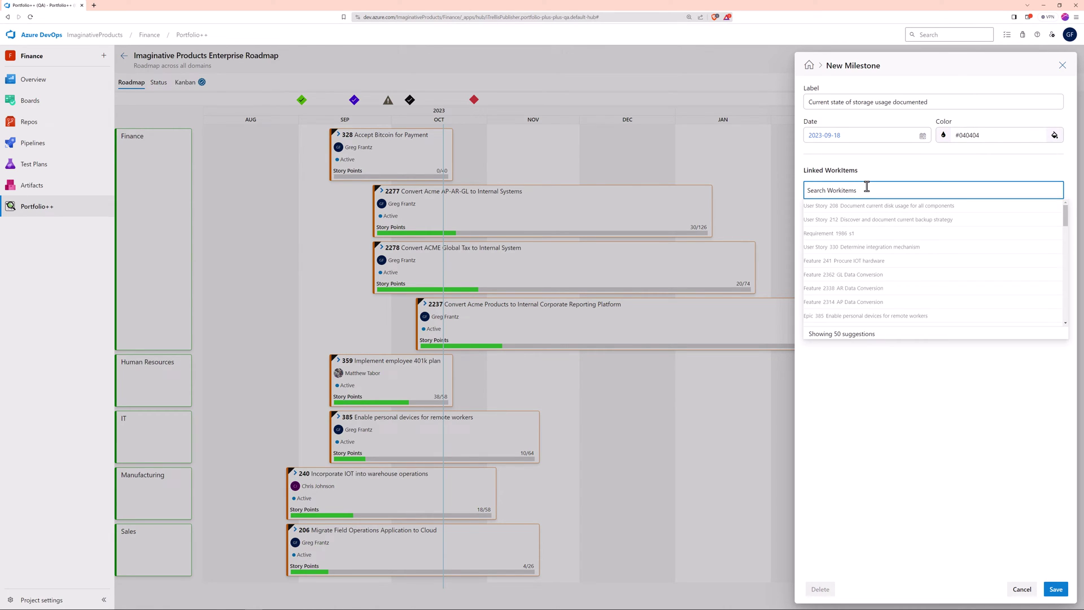
pyautogui.write('208')
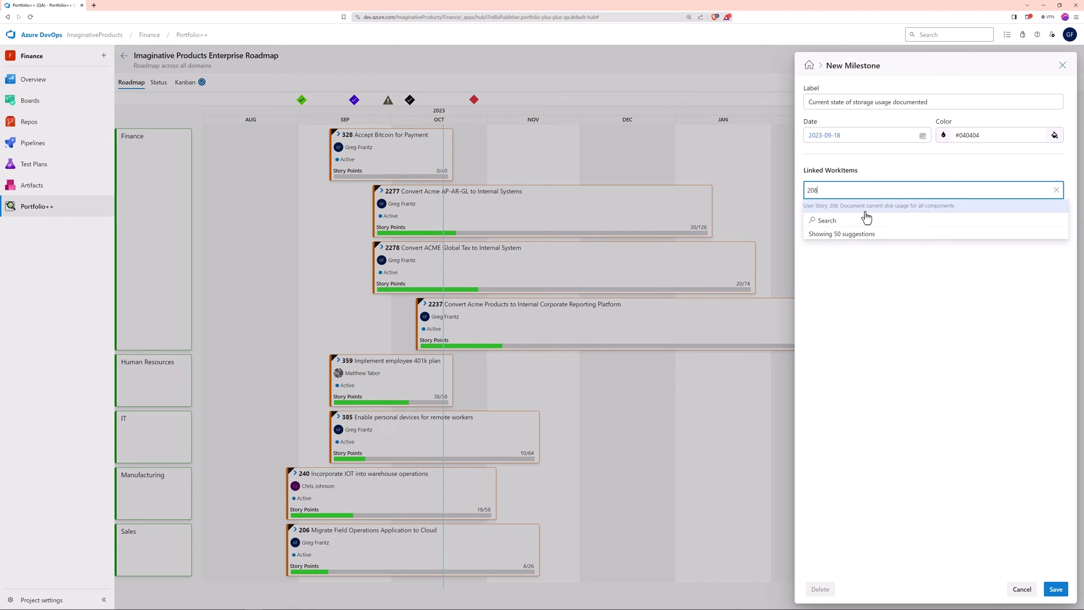
pyautogui.click(866, 210)
pyautogui.click(1059, 591)
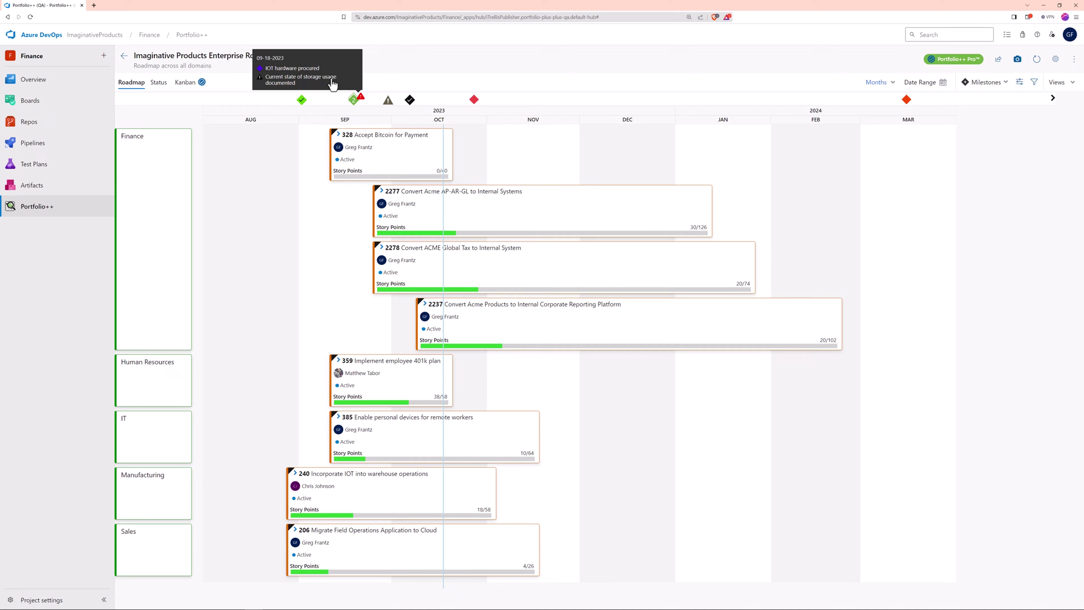
# Refresh the roadmap and expand the milestones into a labelled stack with dates.
pyautogui.click(1037, 60)
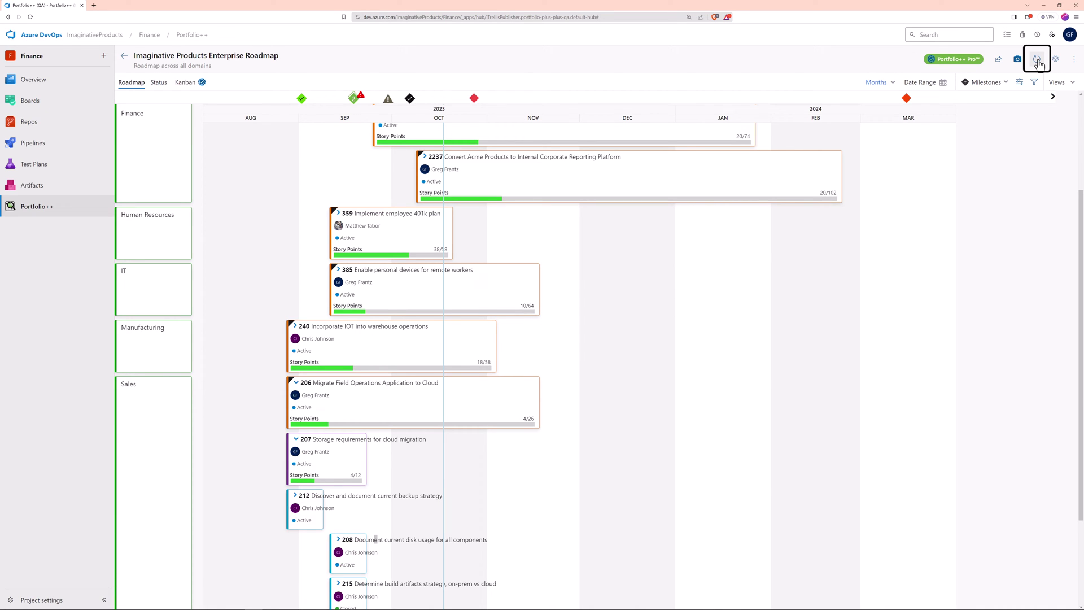
pyautogui.click(1038, 61)
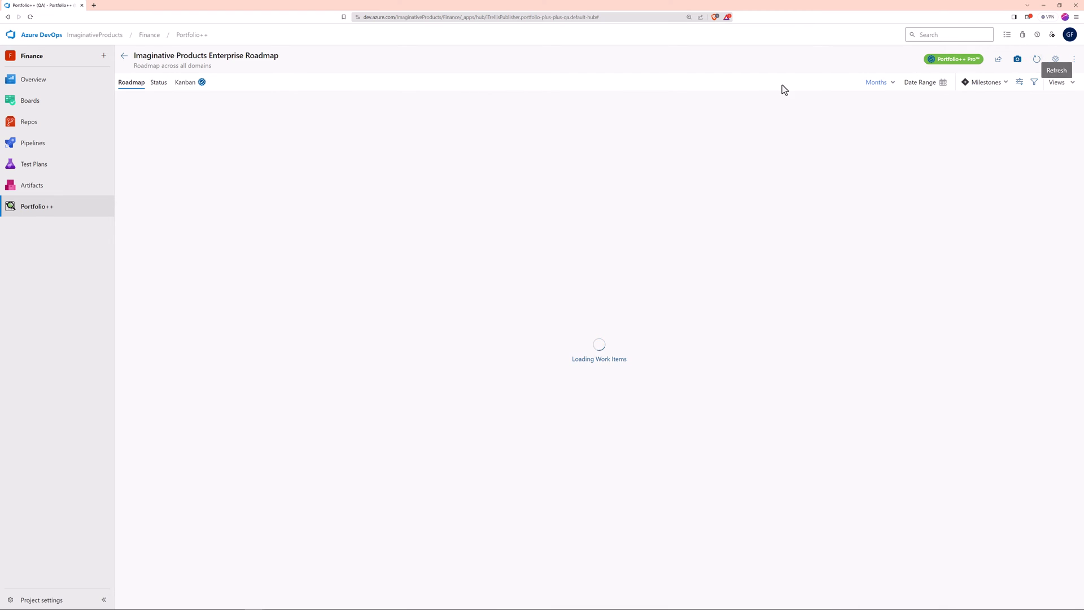
pyautogui.click(355, 105)
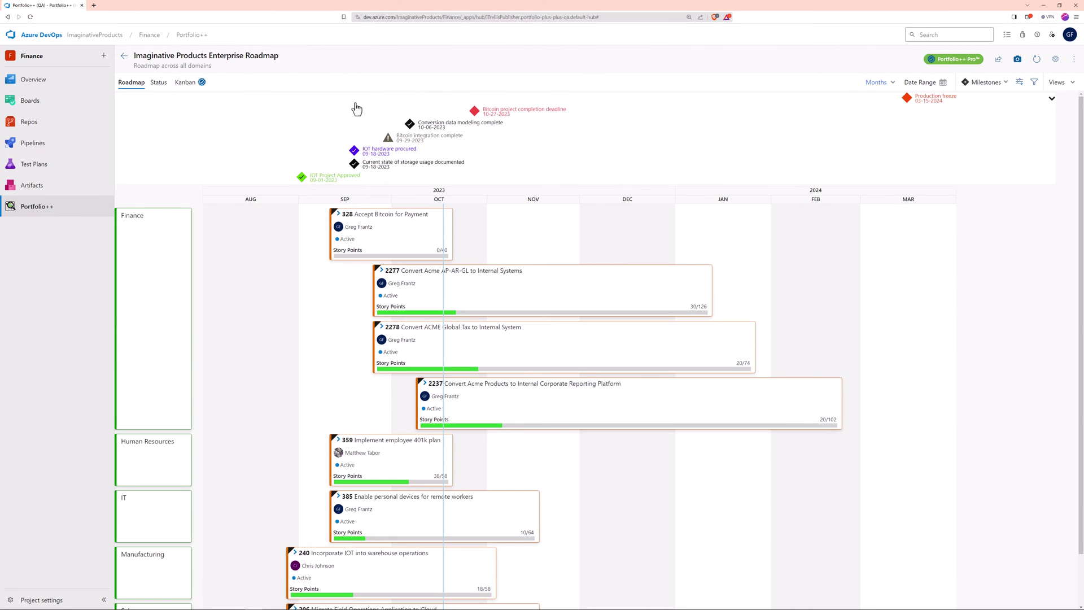
pyautogui.click(357, 168)
# Review Conversion data modeling complete in the milestone list, cancel unchanged, then collapse the milestones.
pyautogui.click(1005, 83)
pyautogui.click(987, 114)
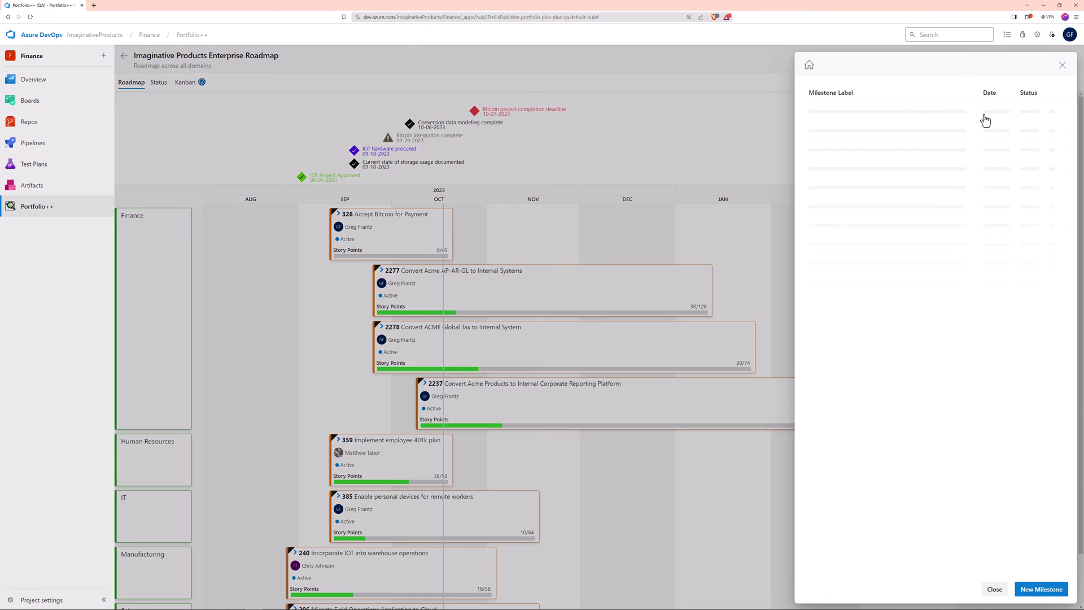
pyautogui.click(1056, 199)
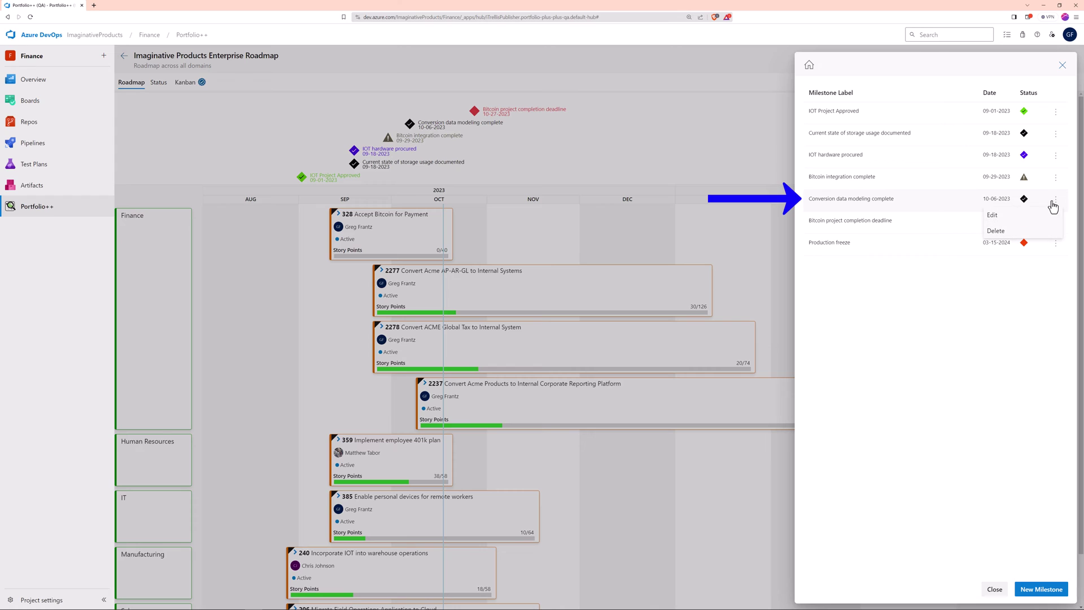
pyautogui.click(1025, 218)
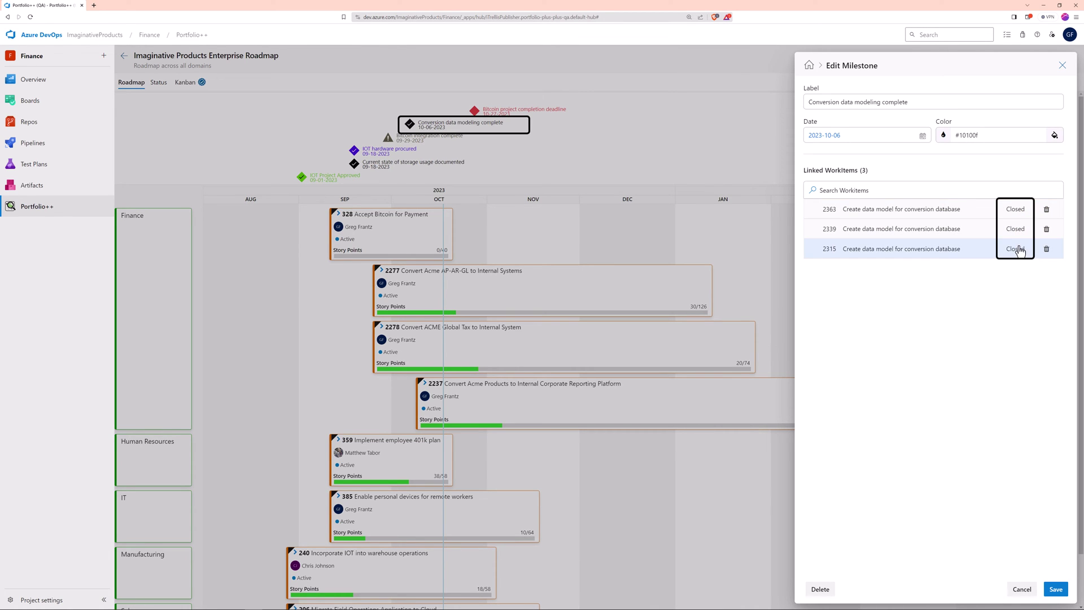
pyautogui.click(1019, 589)
pyautogui.click(996, 591)
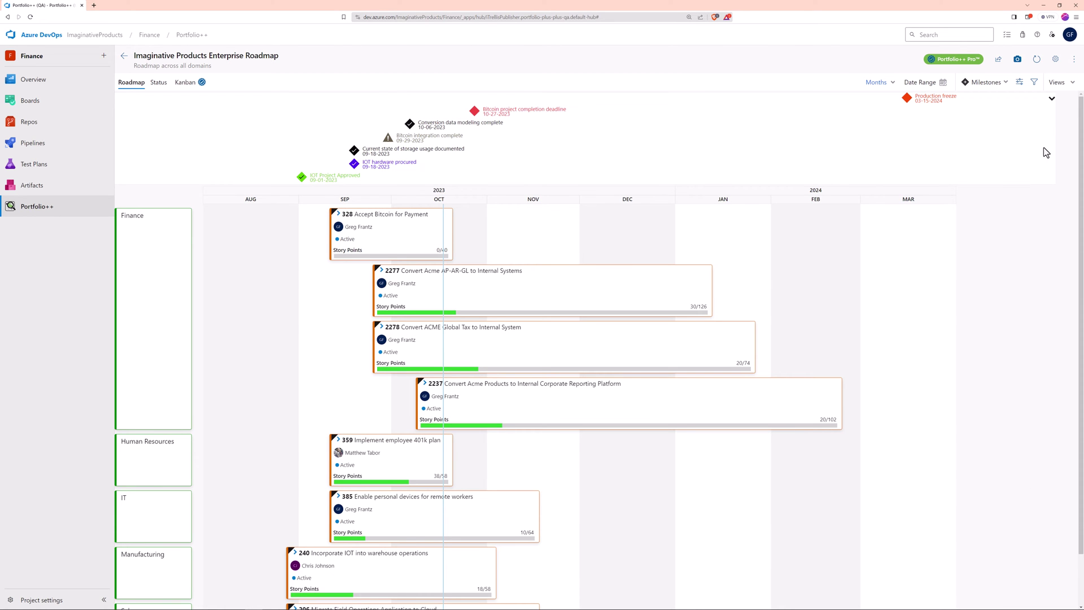
pyautogui.click(1051, 102)
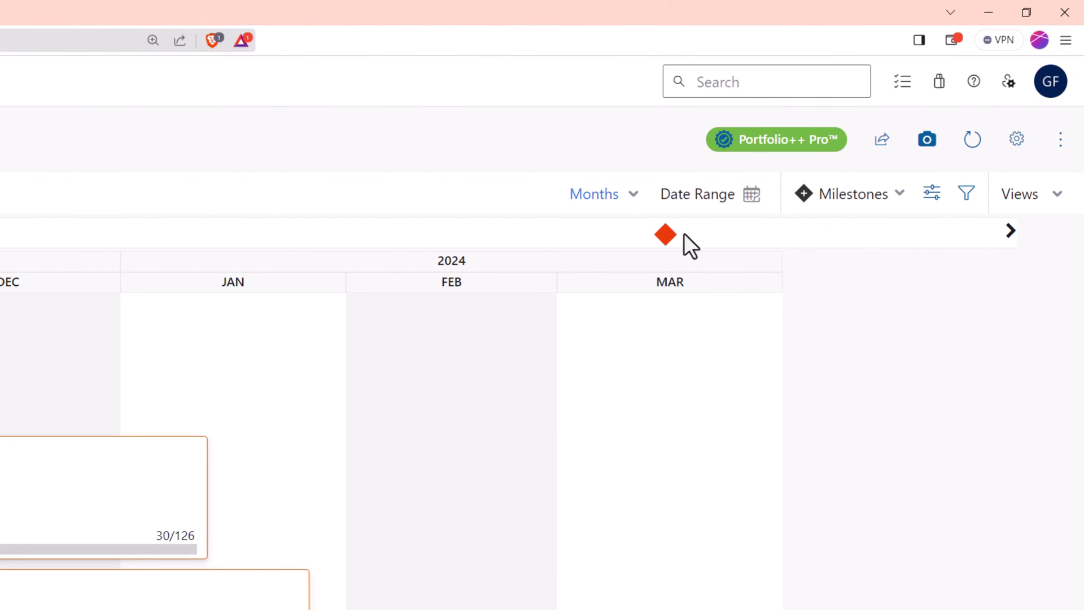
pyautogui.moveTo(665, 240)
pyautogui.click(1010, 240)
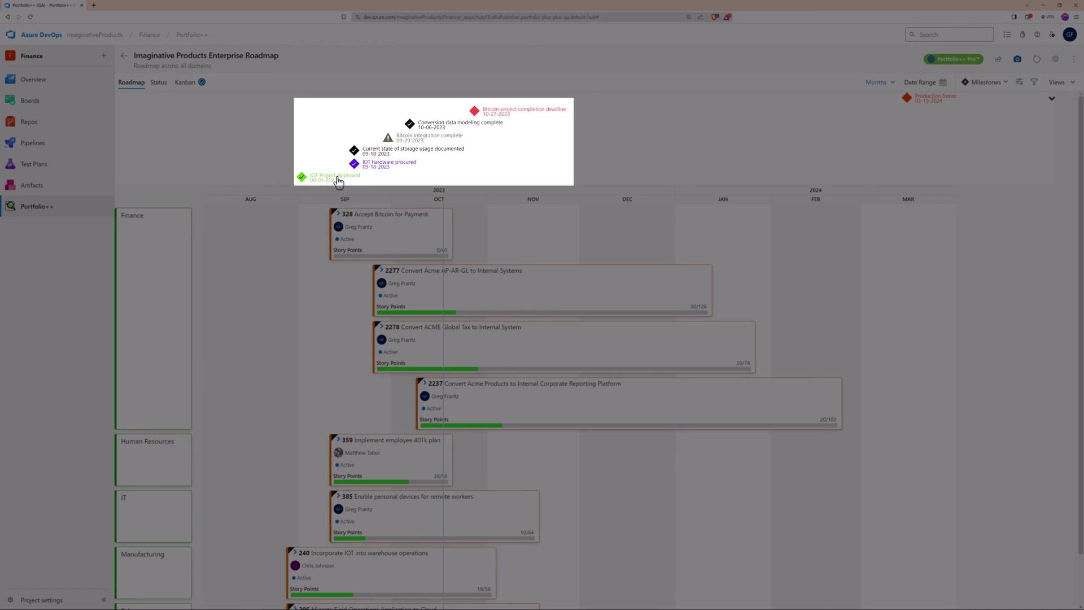
# Collapse the milestone tray and turn on the Production freeze date line.
pyautogui.click(1052, 99)
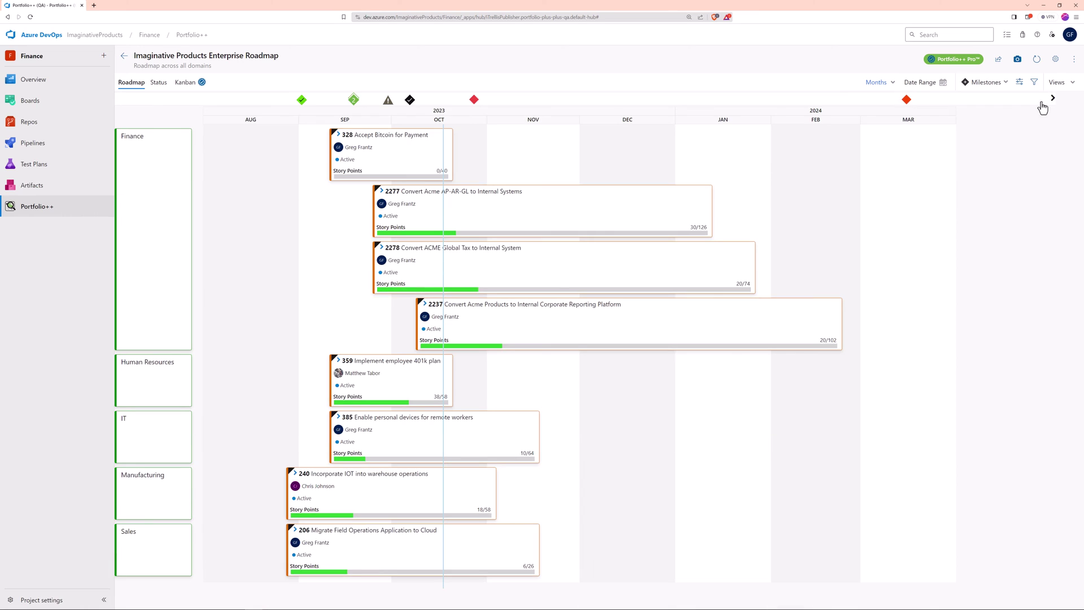
pyautogui.moveTo(907, 104)
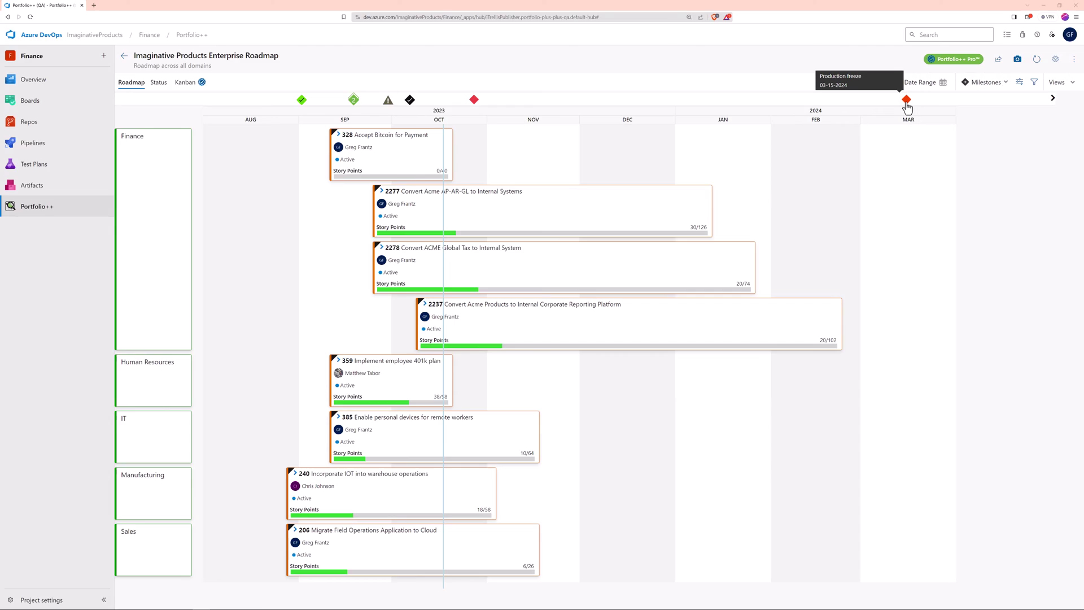
pyautogui.click(906, 101)
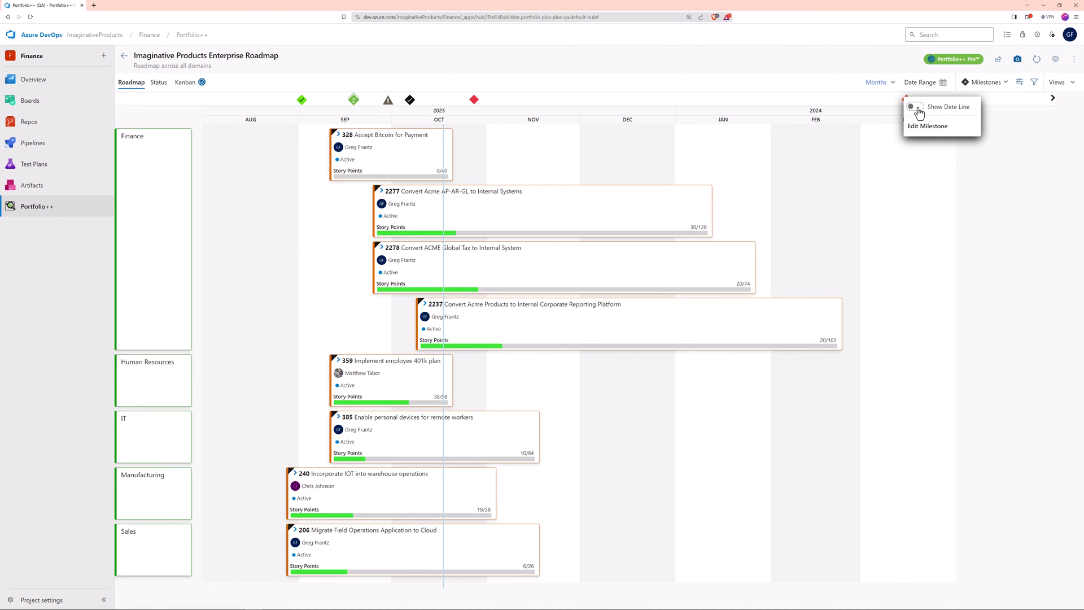
pyautogui.click(913, 107)
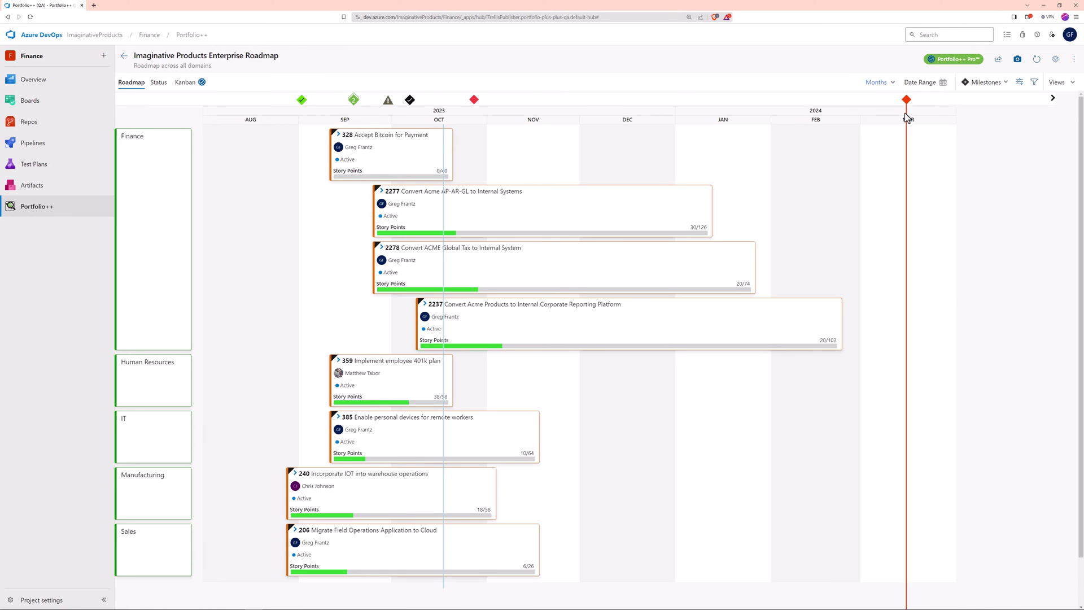
pyautogui.click(122, 59)
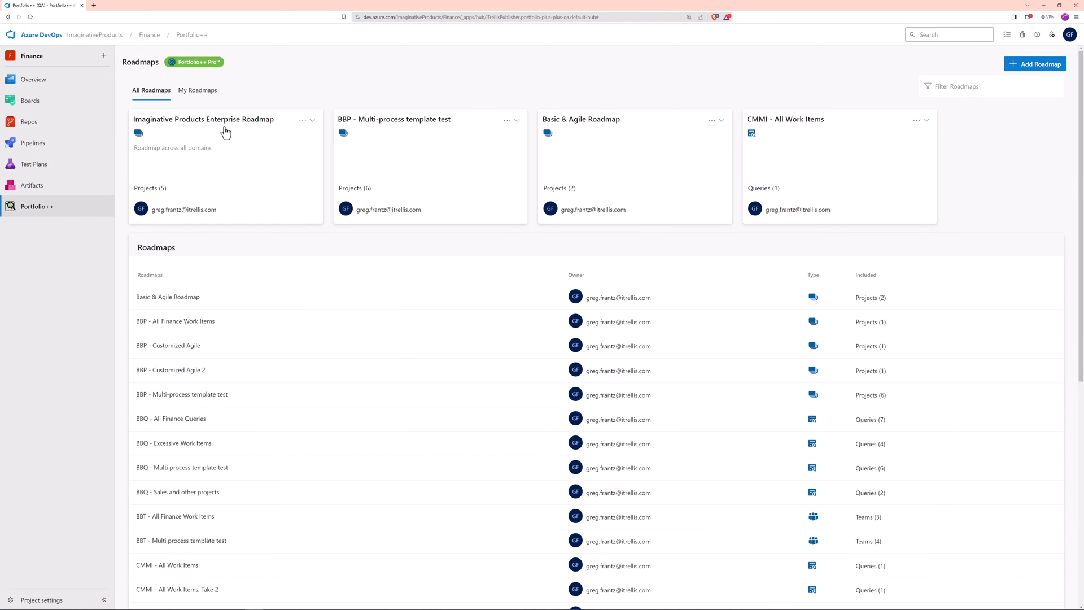
pyautogui.click(225, 129)
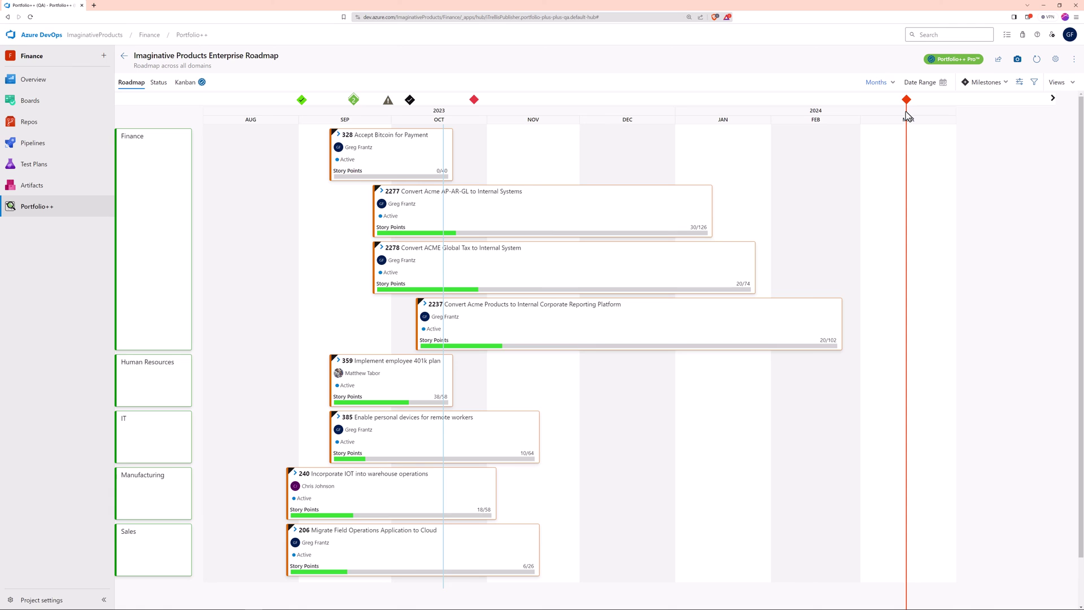
pyautogui.moveTo(356, 104)
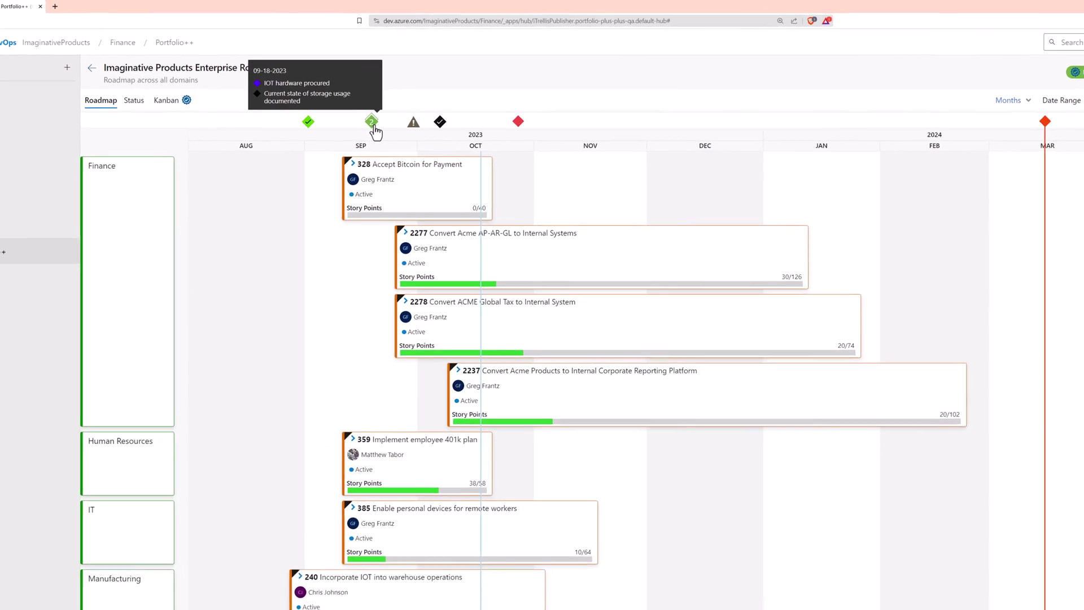
# Expand the milestones and show date lines for Current state of storage usage documented and IOT hardware procured.
pyautogui.click(354, 102)
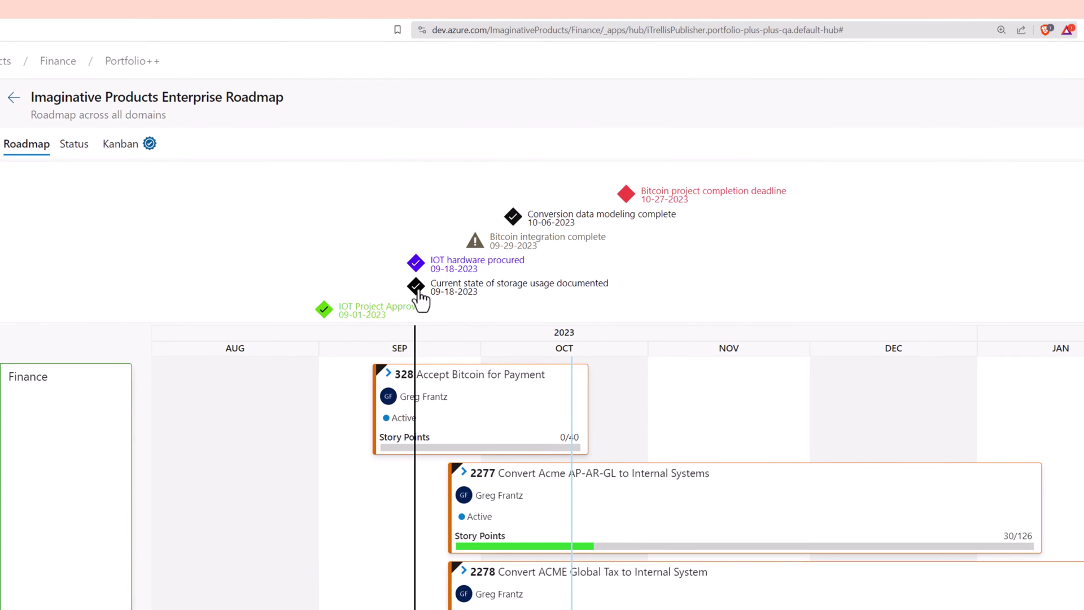
pyautogui.click(419, 300)
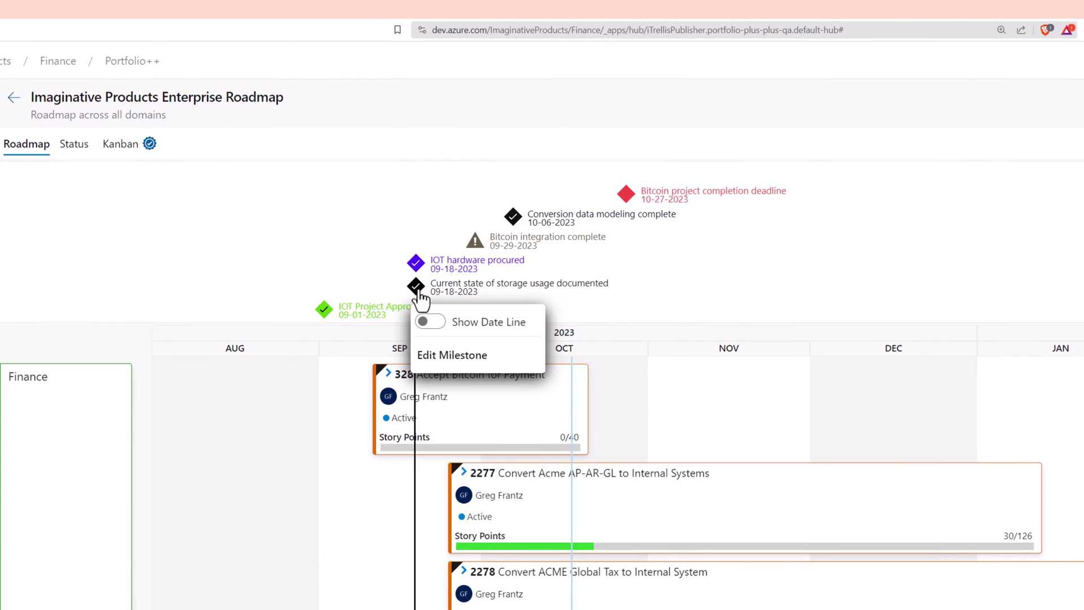
pyautogui.click(429, 329)
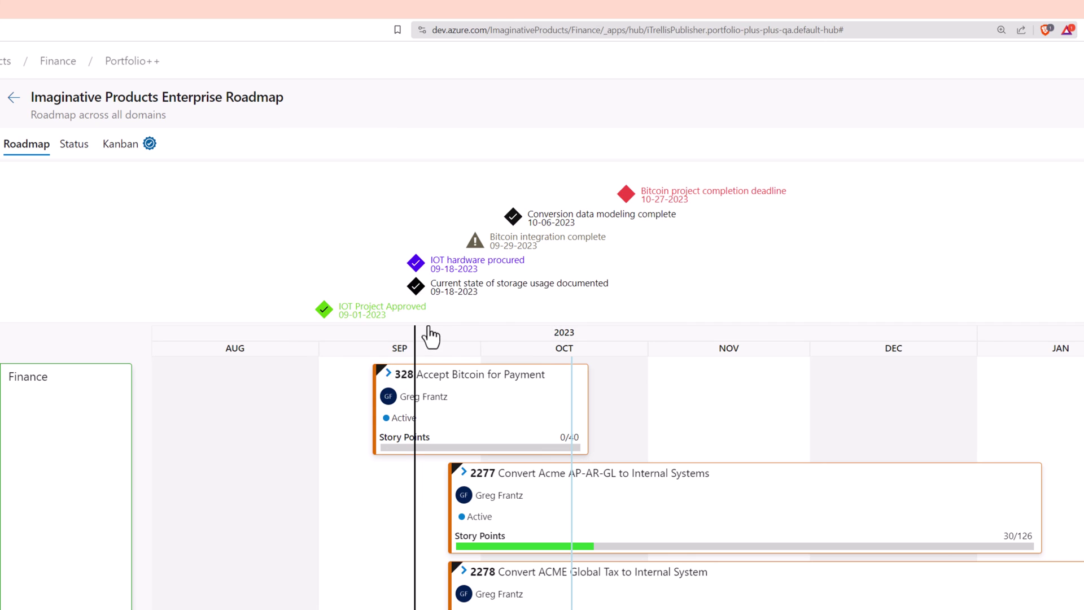
pyautogui.click(416, 264)
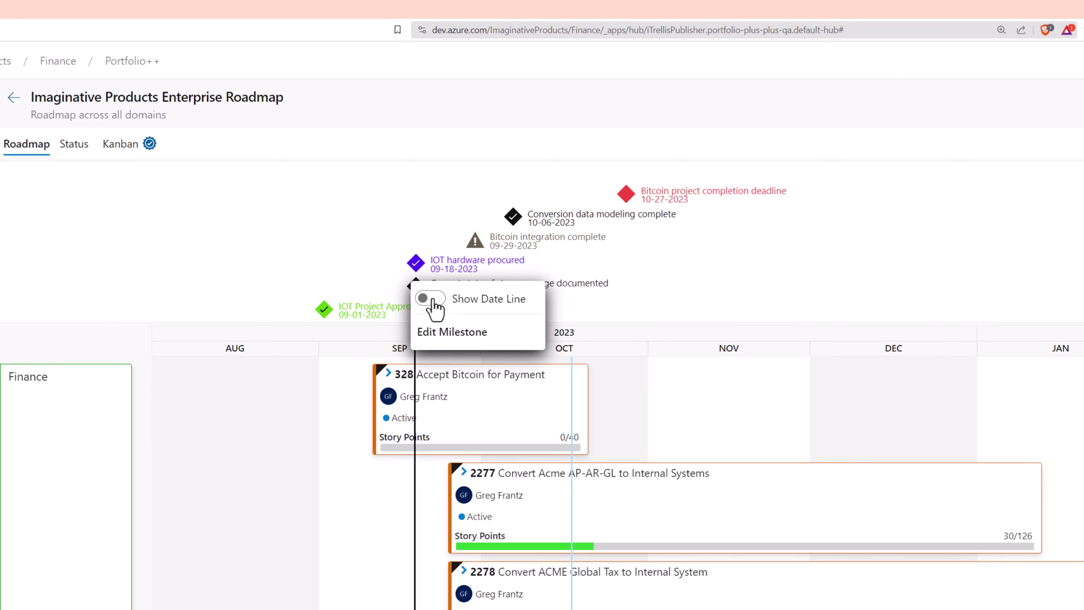
pyautogui.click(433, 299)
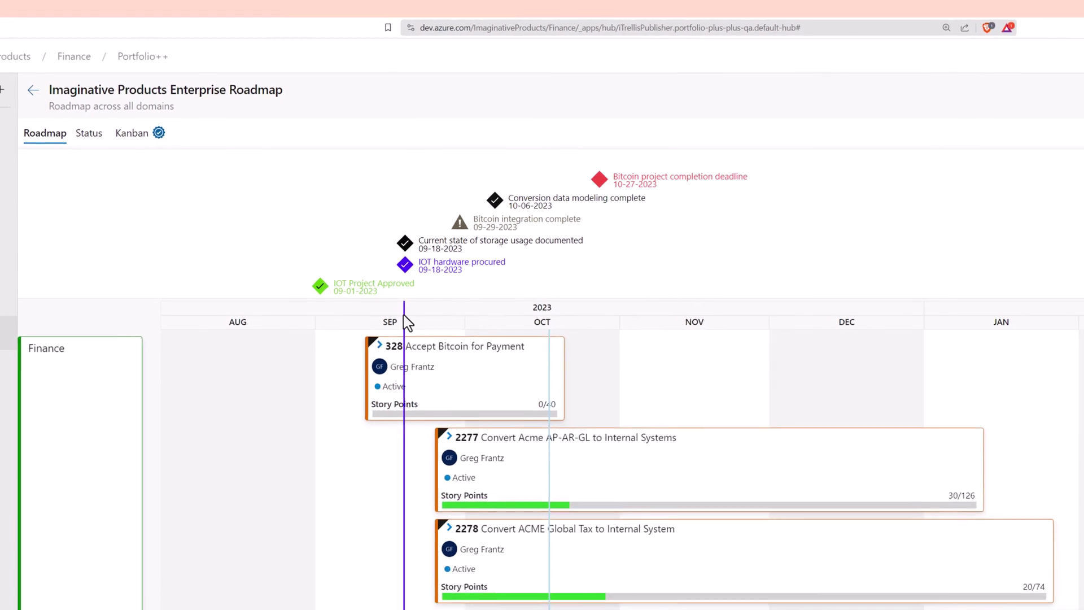